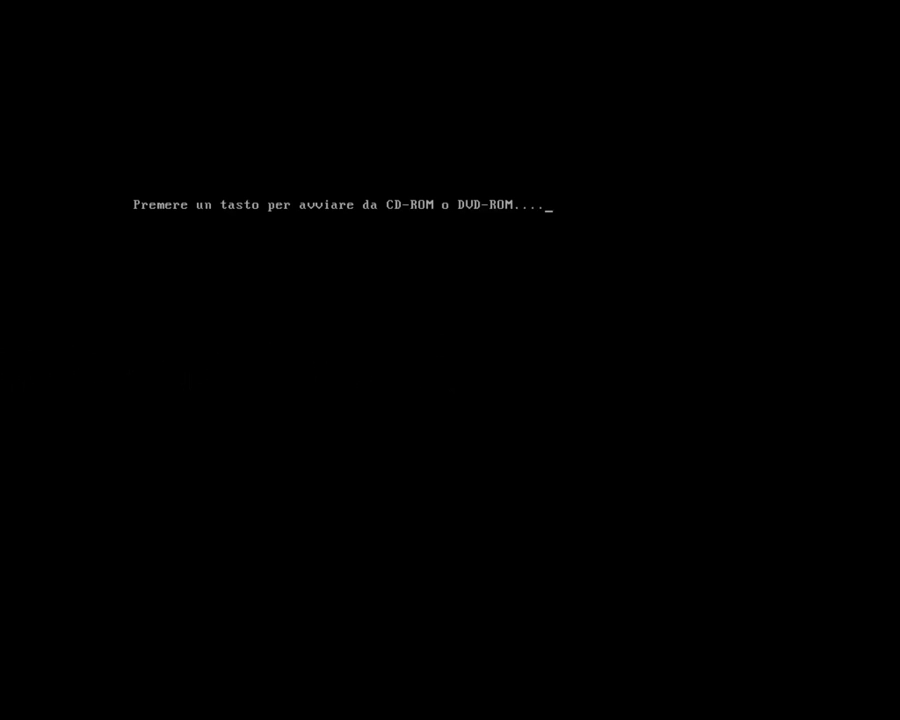
# - Boot from the installation DVD and start installing Windows 8 Pro with Italian as language, time and currency format, and keyboard layout
pyautogui.press('Return')
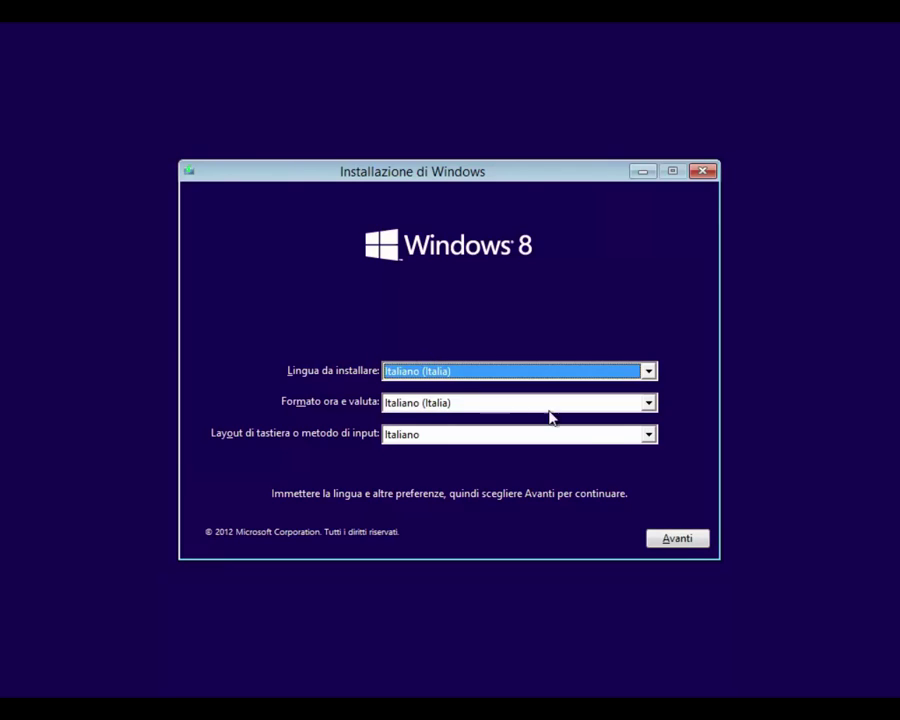
pyautogui.click(686, 546)
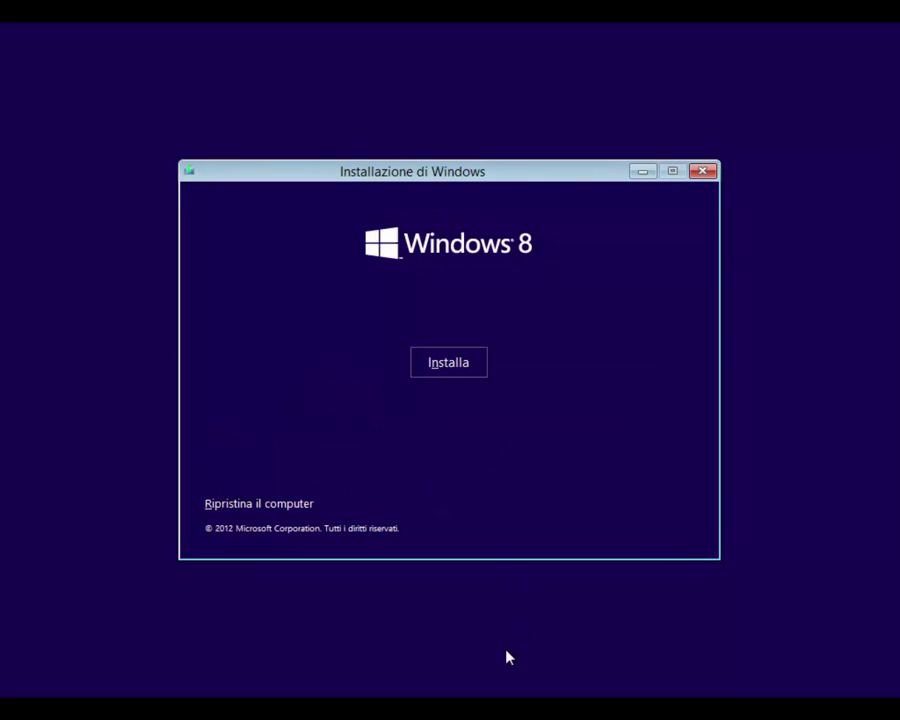
pyautogui.click(447, 362)
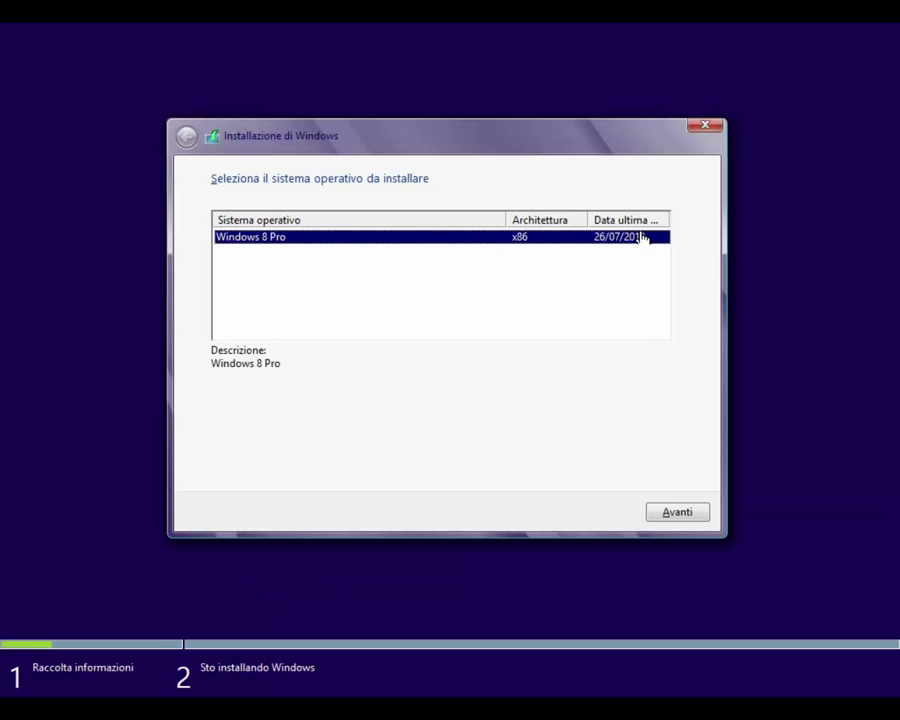
pyautogui.click(677, 512)
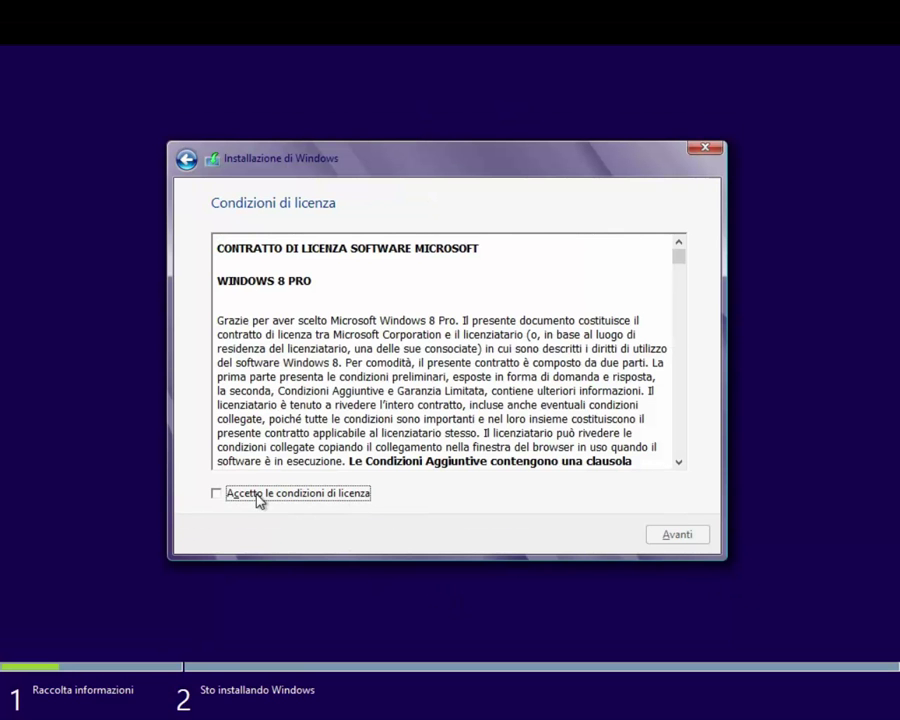
# - Accept the Windows 8 Pro licence terms, look through the agreement and continue the installation
pyautogui.click(215, 496)
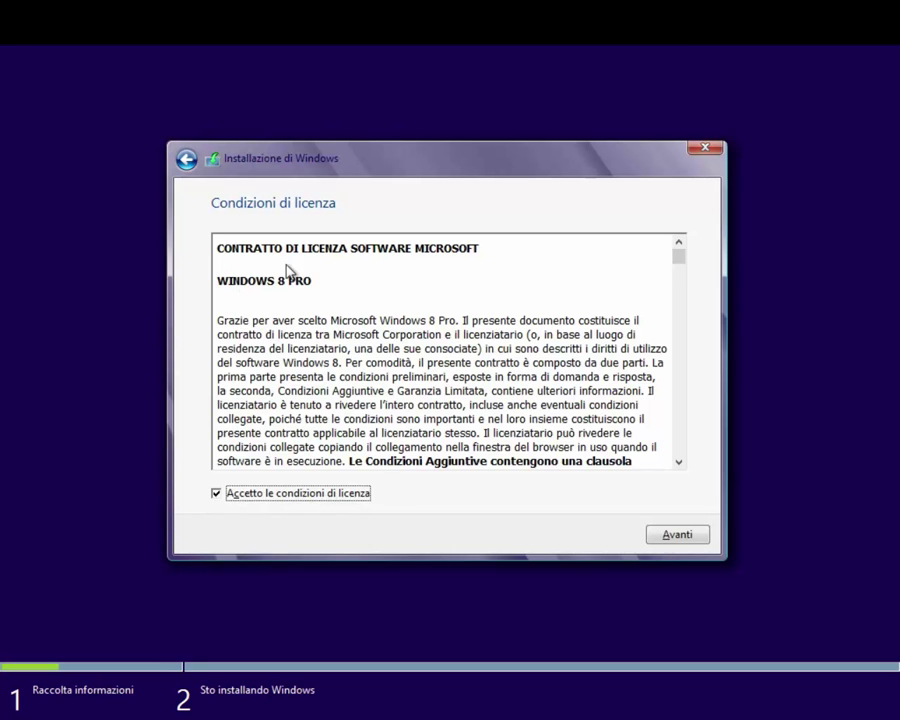
pyautogui.moveTo(679, 258); pyautogui.dragTo(678, 308)
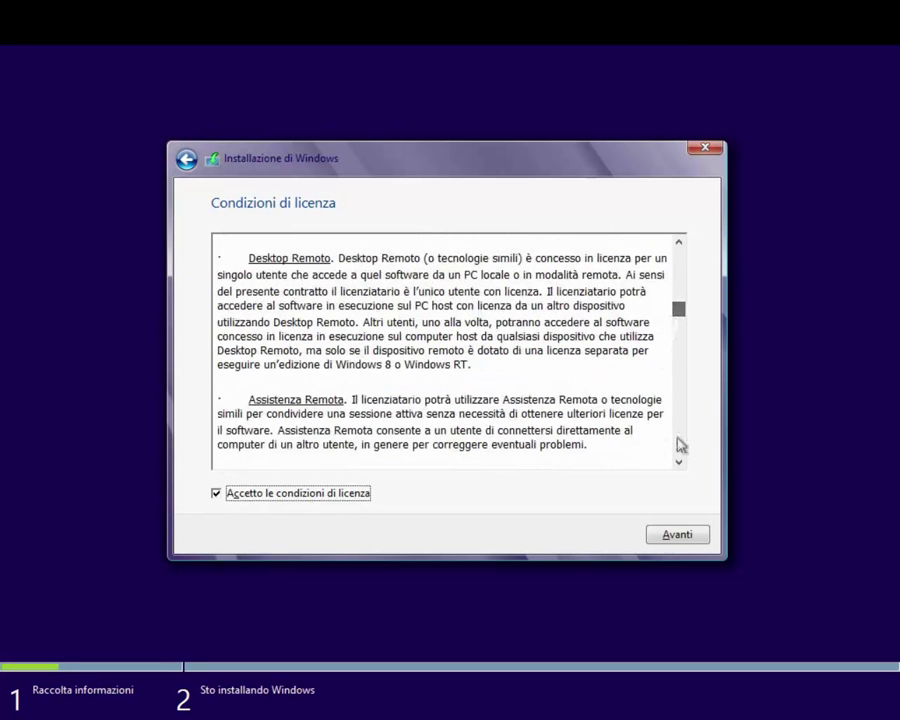
pyautogui.click(669, 545)
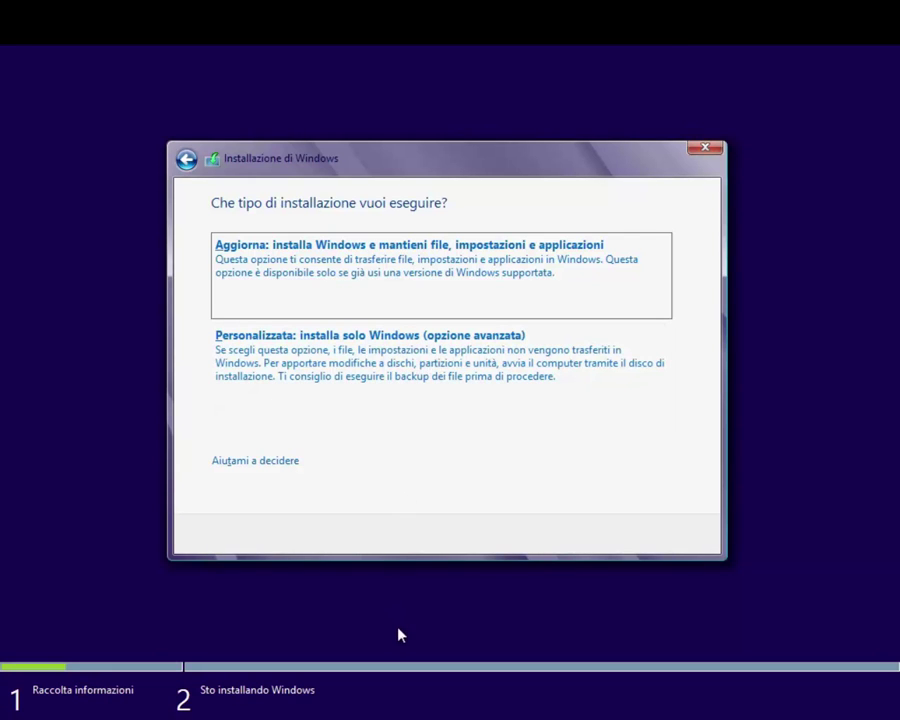
# - Choose the custom installation and install Windows on a primary partition created from drive 0's unallocated space using 15360 MB
pyautogui.click(387, 378)
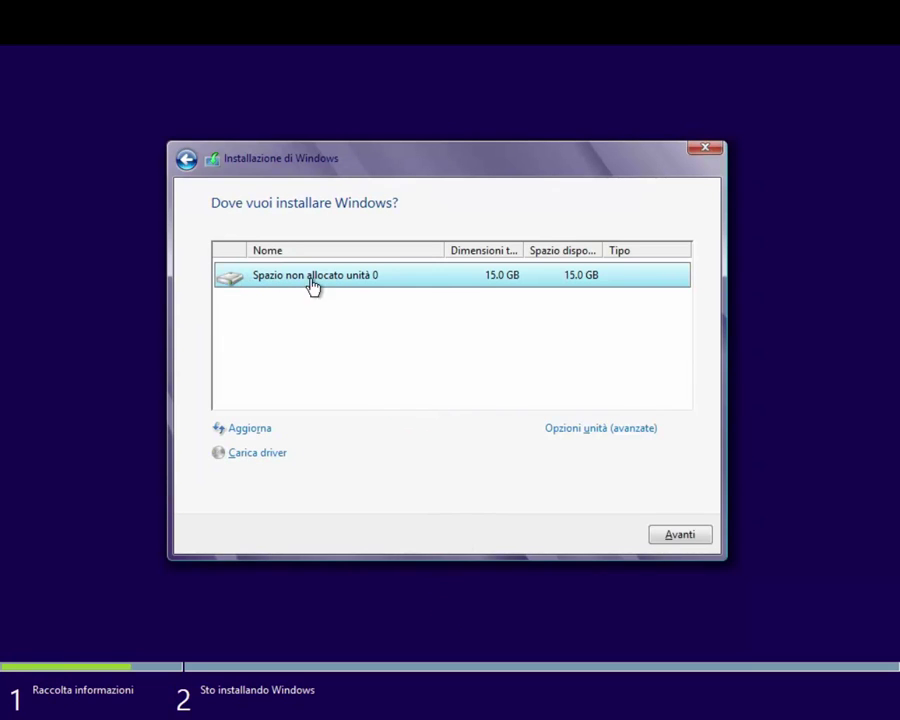
pyautogui.click(566, 430)
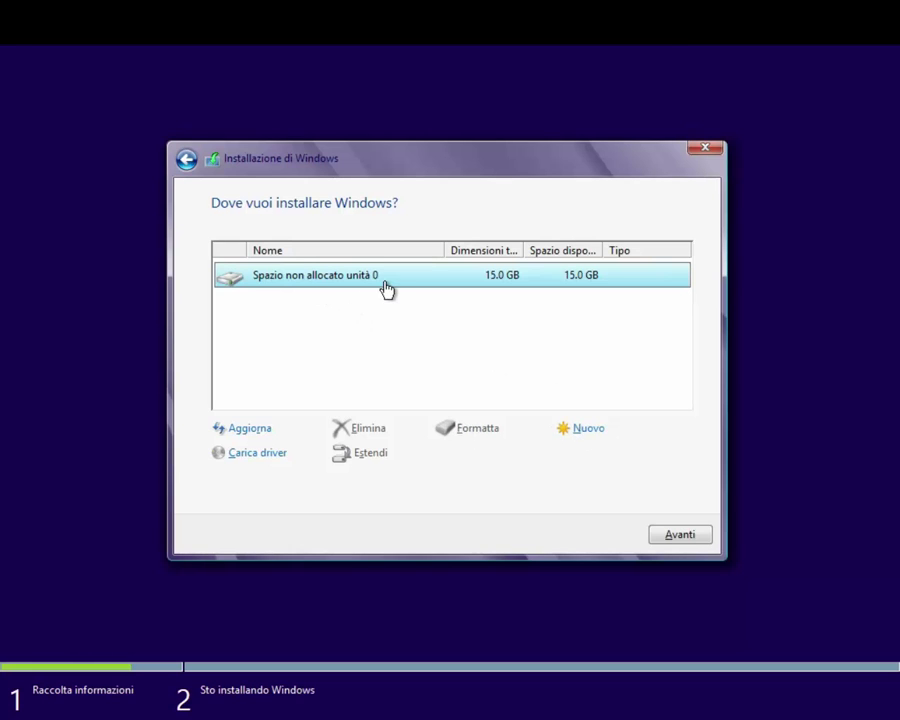
pyautogui.click(584, 431)
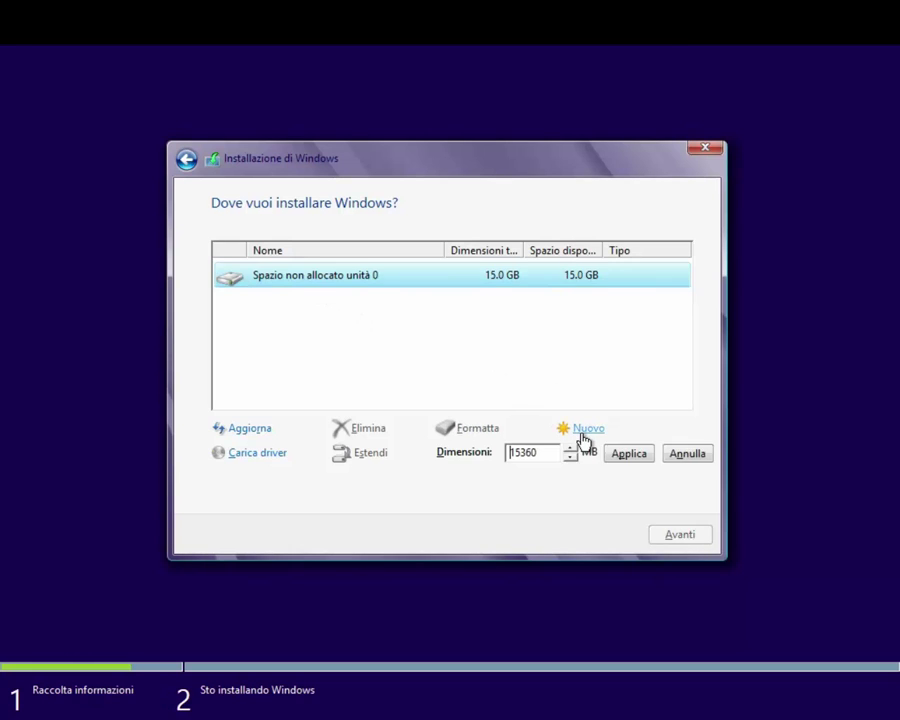
pyautogui.doubleClick(530, 457)
pyautogui.click(627, 456)
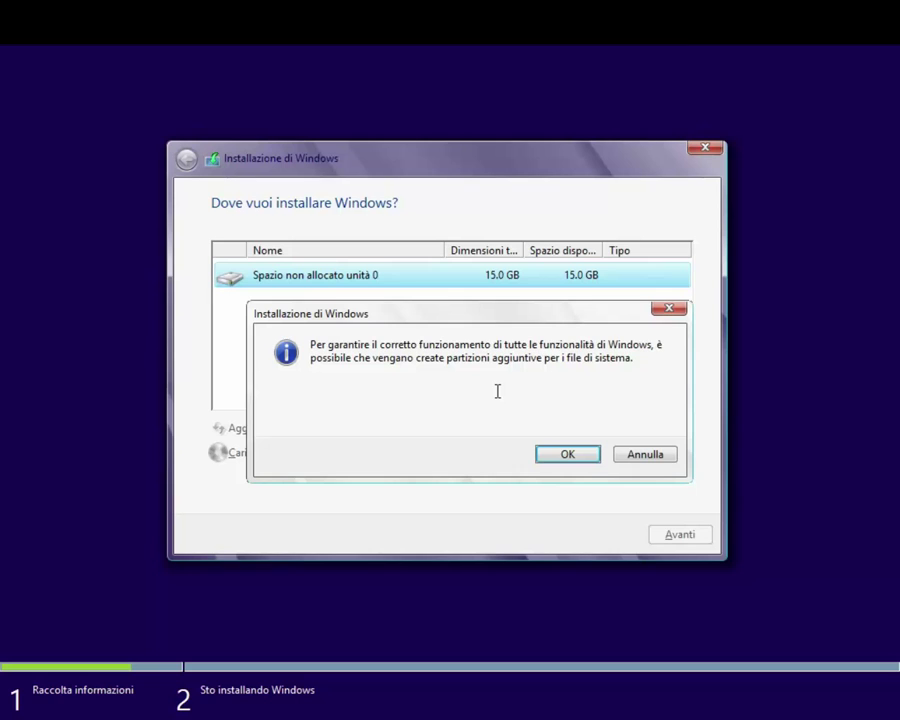
pyautogui.click(557, 455)
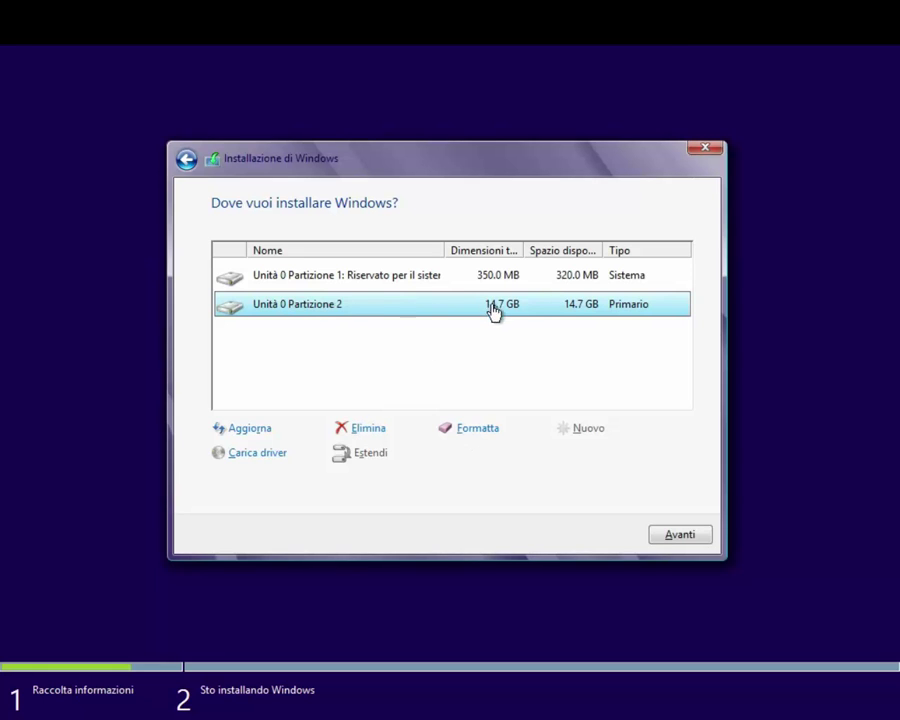
pyautogui.click(679, 536)
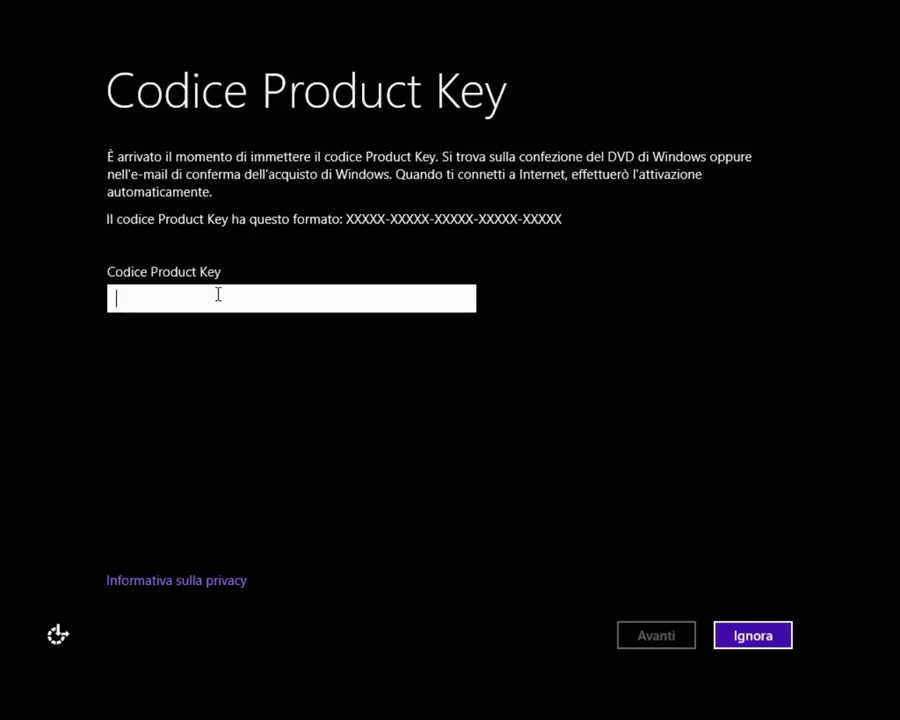
# - Paste the Windows product key and continue the setup
pyautogui.hotkey('ctrl', 'v')
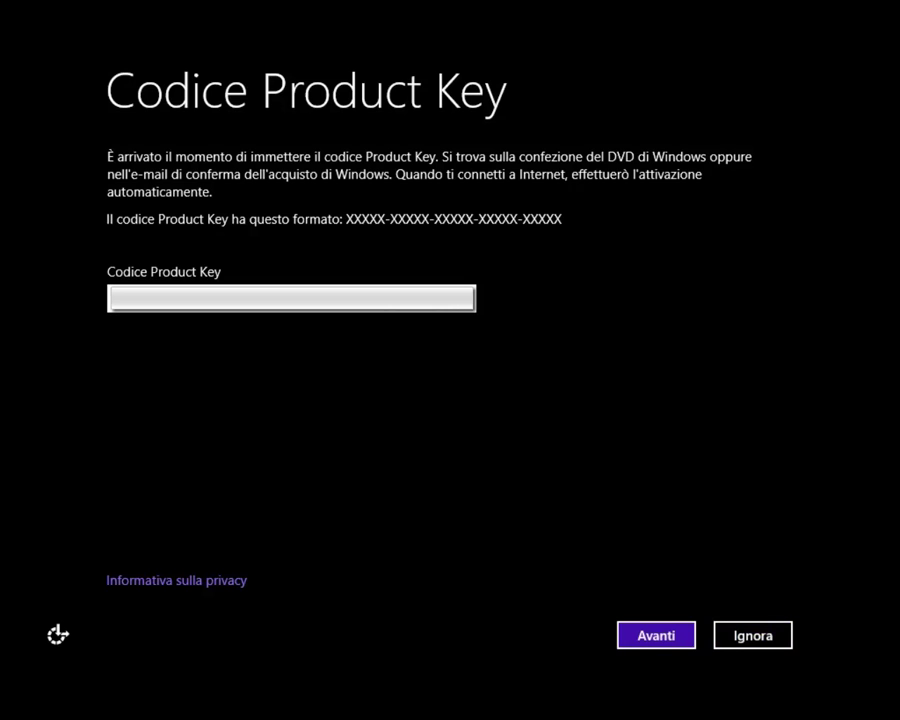
pyautogui.click(663, 641)
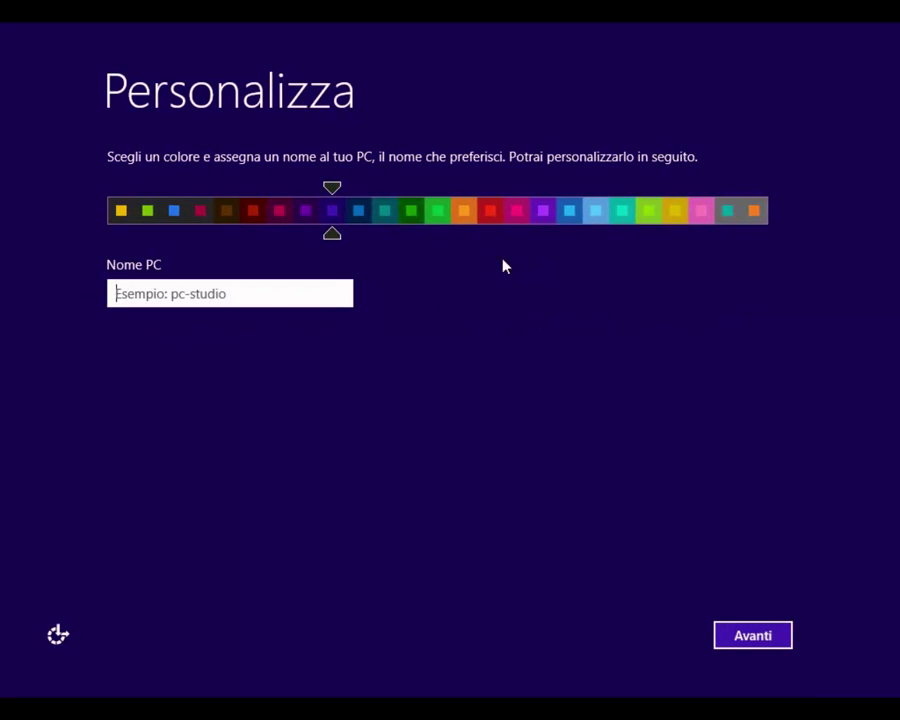
# - Name the computer PC-THEGOODLY, keep the default purple colour scheme and continue
pyautogui.moveTo(334, 240); pyautogui.dragTo(380, 256)
pyautogui.click(341, 293)
pyautogui.write('PC')
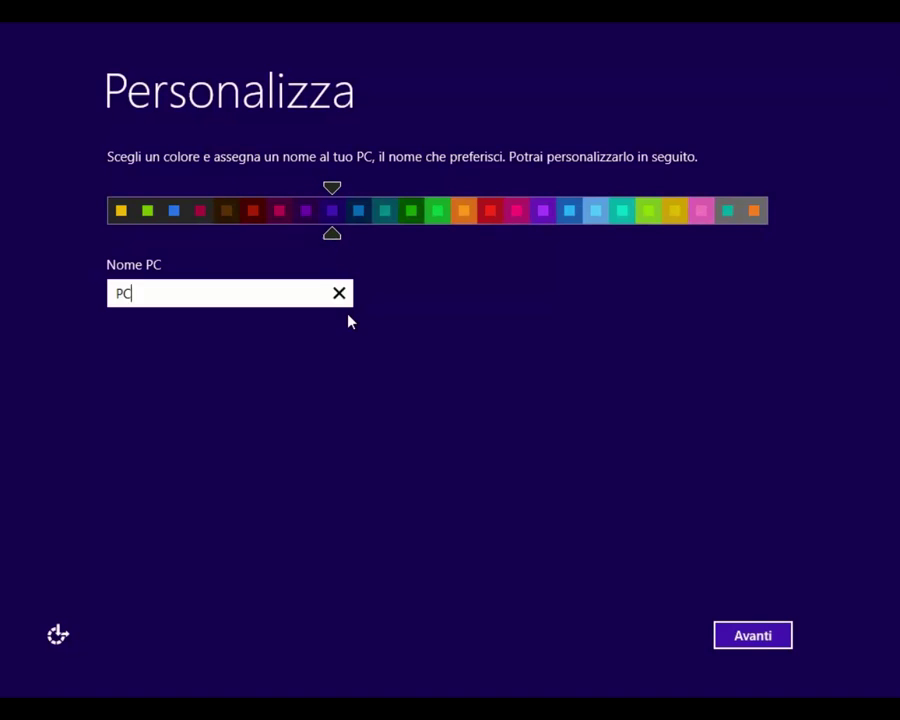
pyautogui.write('-THEGOODLY')
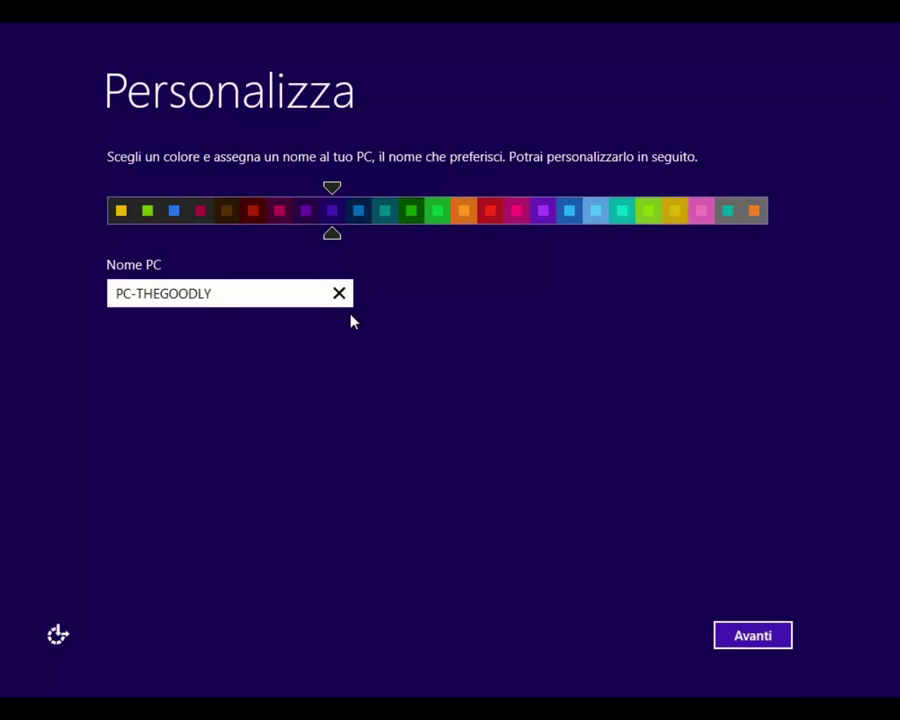
pyautogui.click(749, 638)
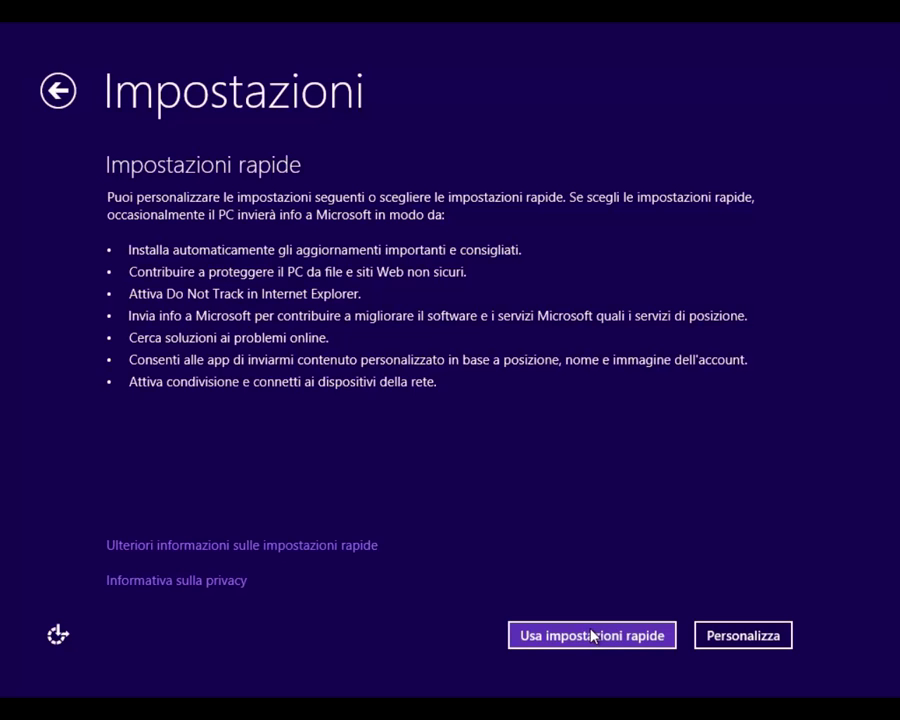
# - In the custom settings, turn on sharing and device connection and set Windows Update to automatically install important updates only
pyautogui.click(738, 643)
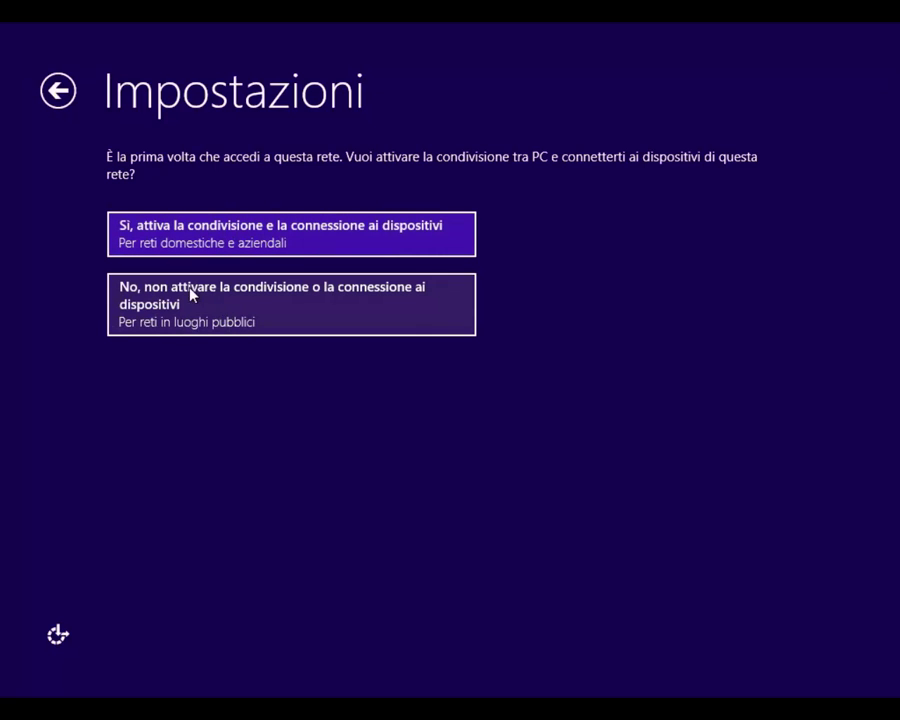
pyautogui.click(244, 240)
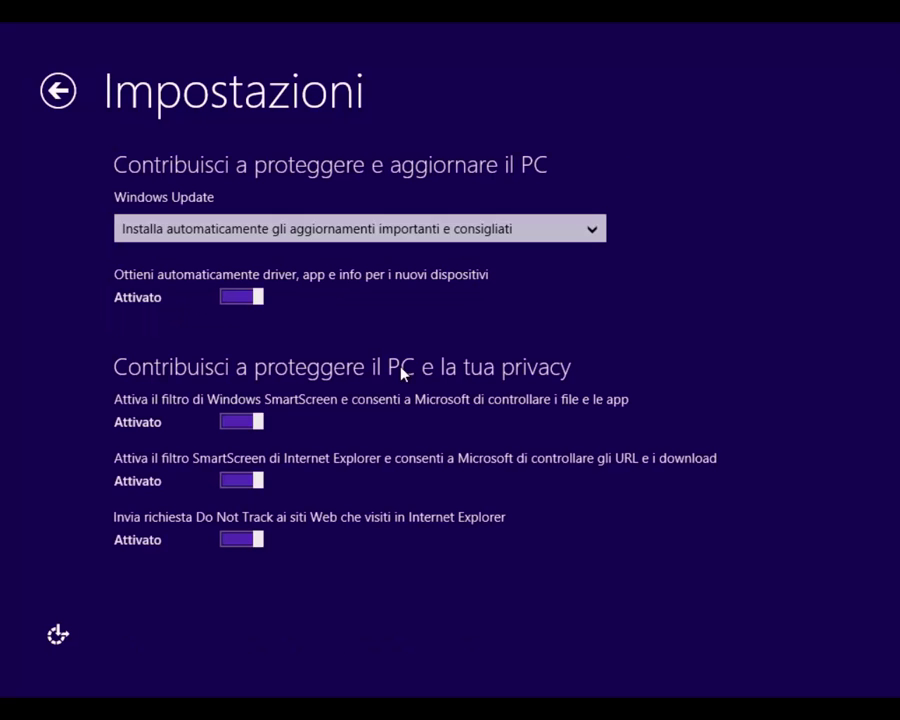
pyautogui.click(583, 233)
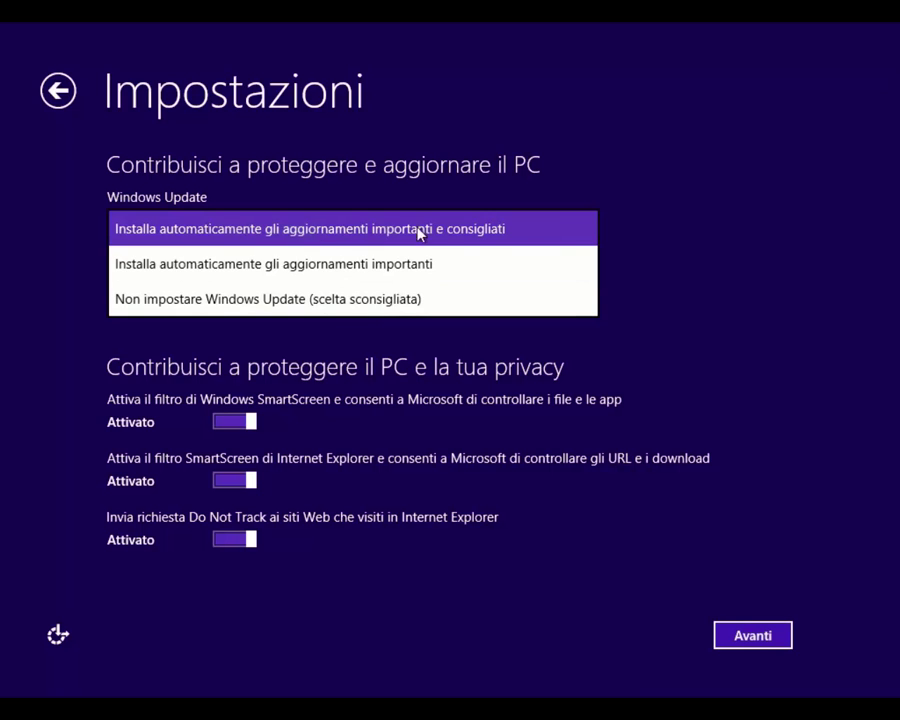
pyautogui.click(320, 277)
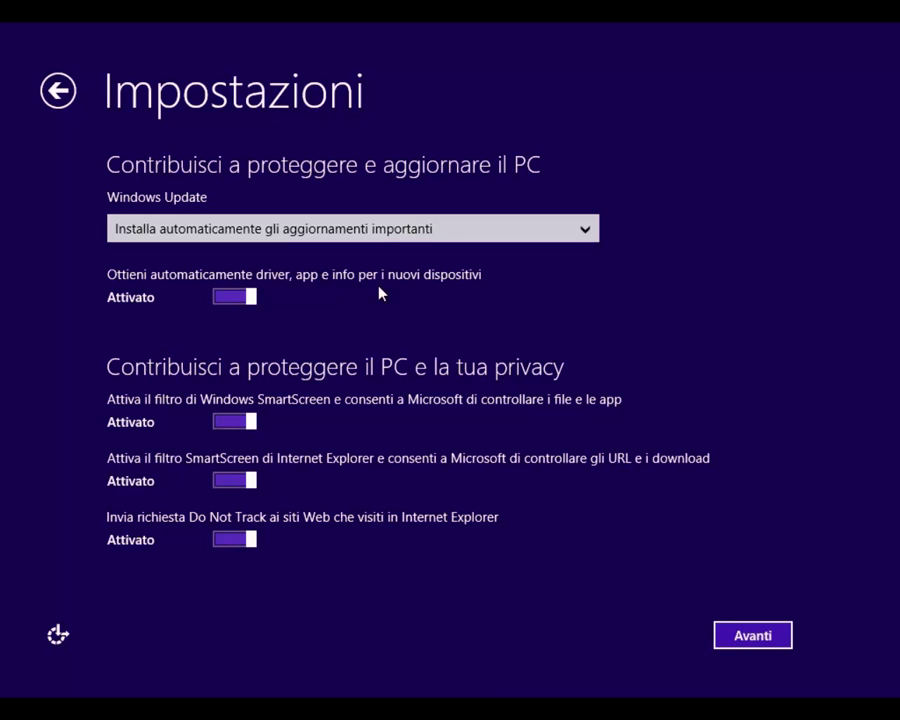
pyautogui.click(222, 302)
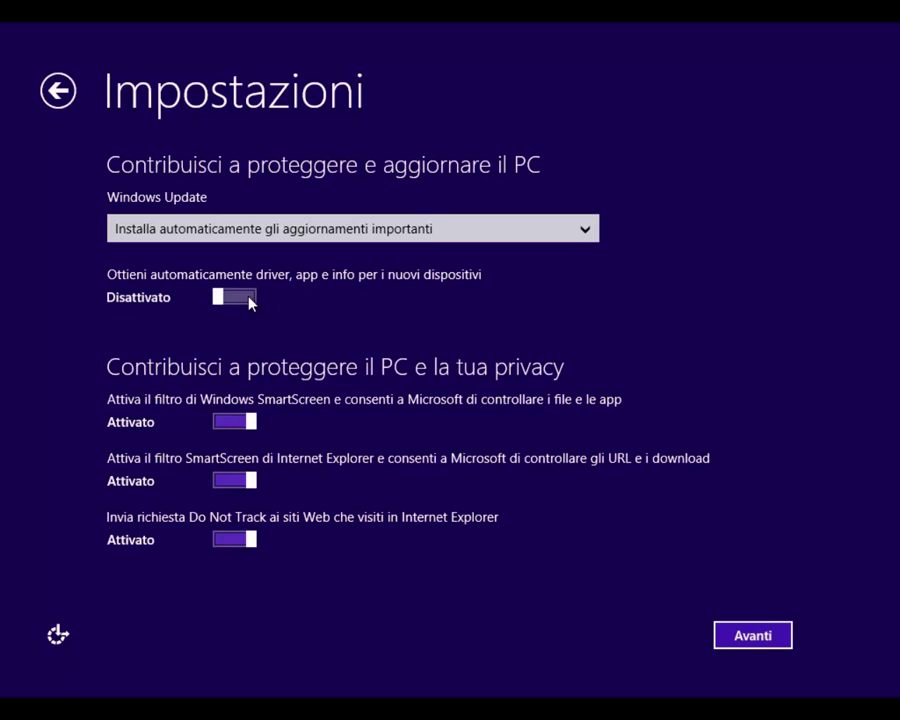
pyautogui.click(250, 302)
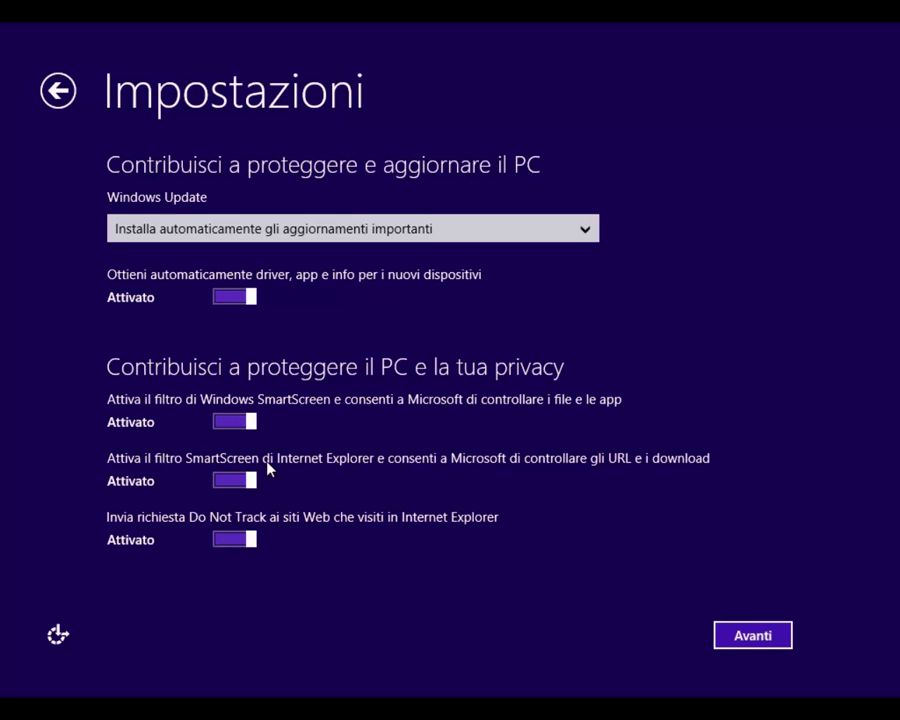
# - Turn off the Windows SmartScreen filter, the Internet Explorer SmartScreen filter and Do Not Track requests, and continue
pyautogui.click(234, 421)
pyautogui.click(234, 480)
pyautogui.click(234, 539)
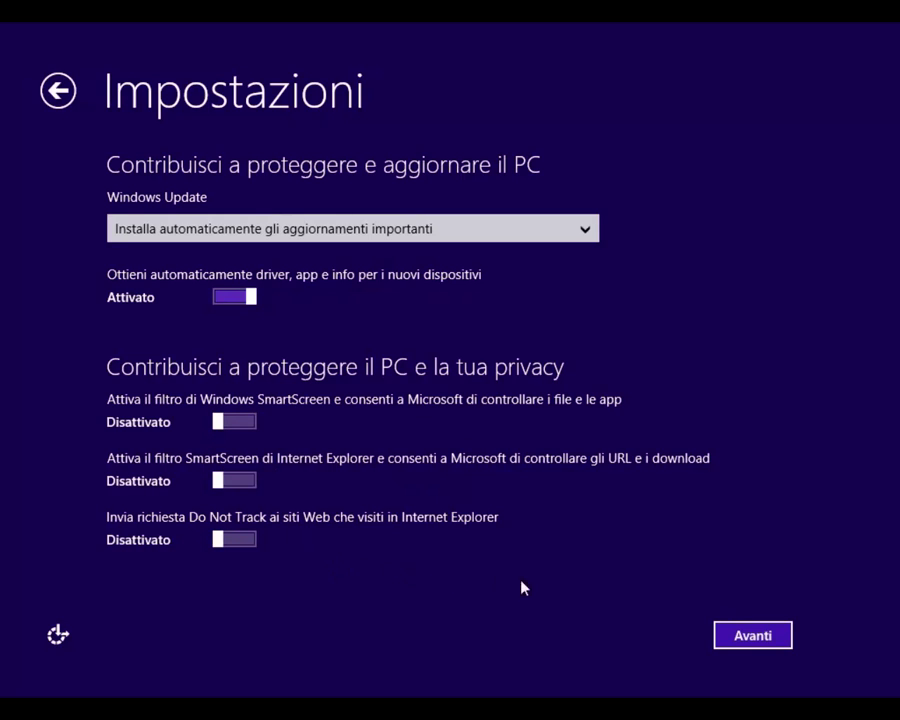
pyautogui.click(748, 634)
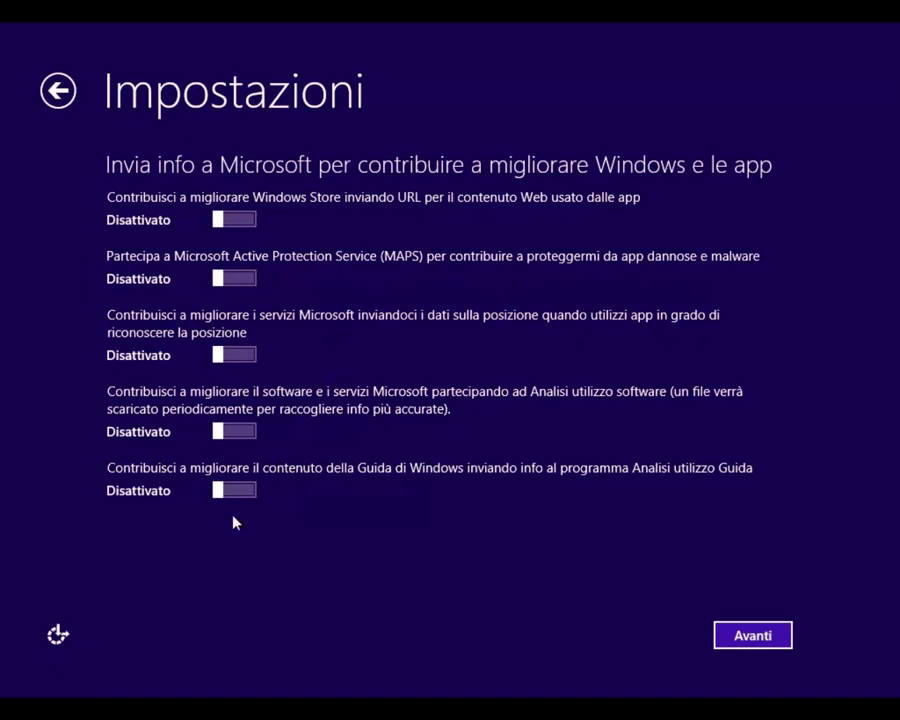
# - Leave sending information to Microsoft off, and turn off Internet Explorer compatibility lists and app access to the account name, picture and location
pyautogui.click(764, 641)
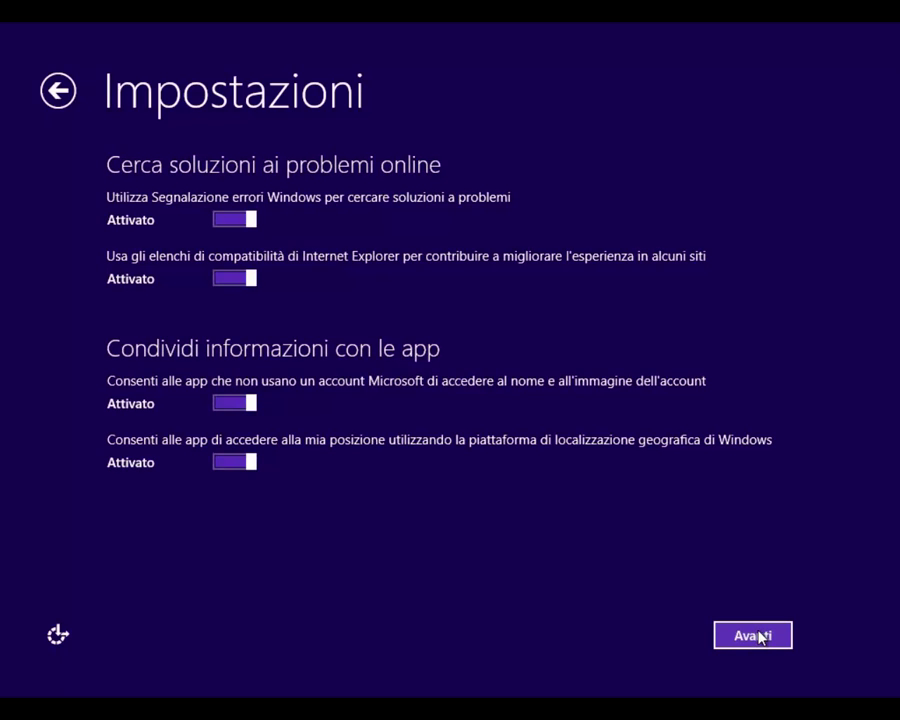
pyautogui.click(222, 282)
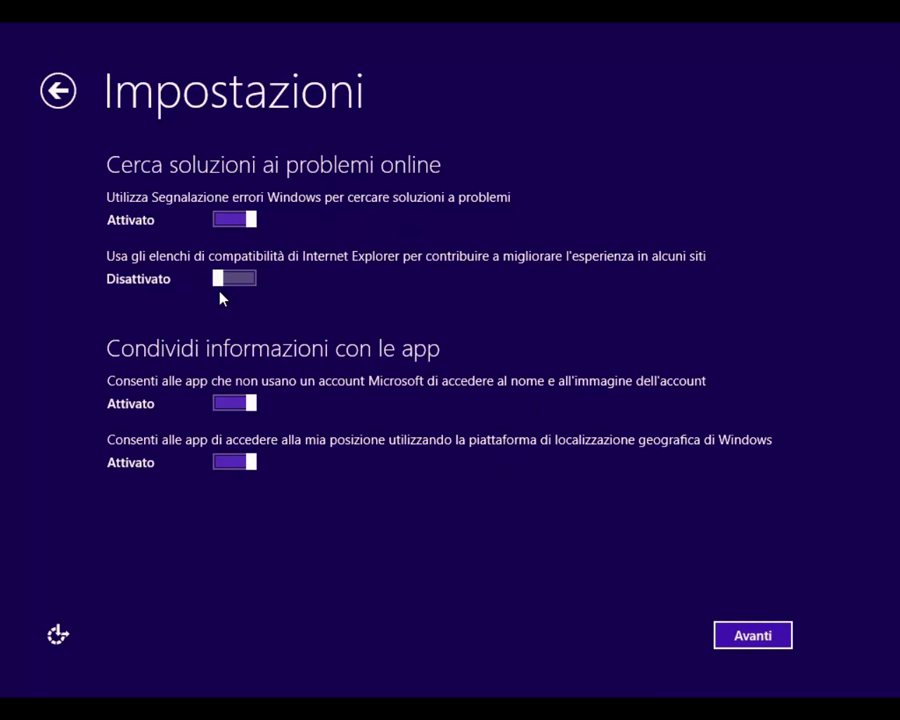
pyautogui.click(234, 403)
pyautogui.click(234, 462)
pyautogui.click(740, 638)
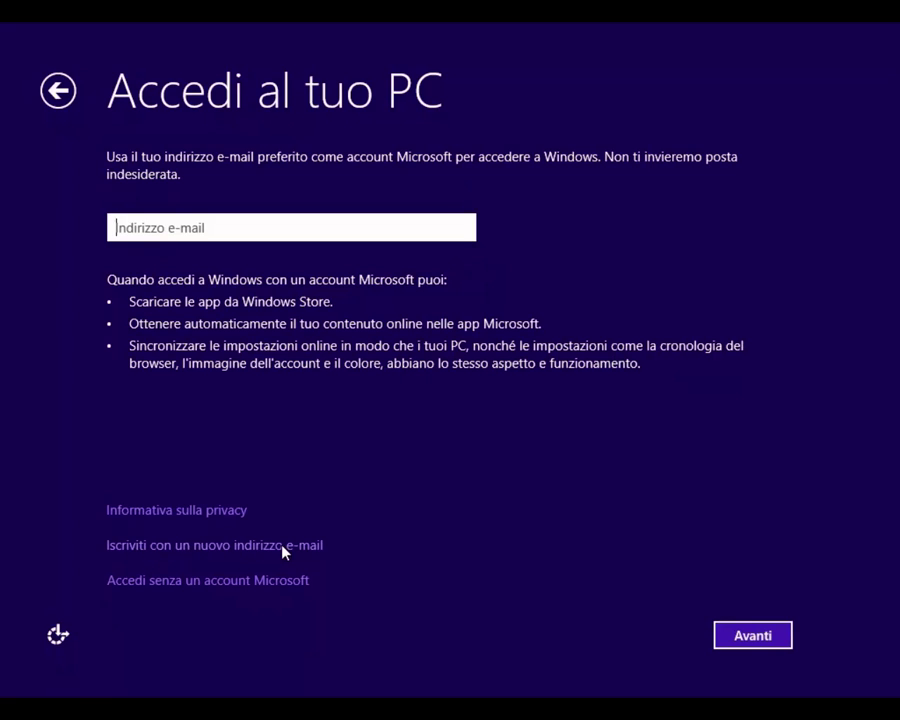
# - Create a local account without a Microsoft account, using the username TheGoodly and no password, and finish the setup
pyautogui.click(160, 581)
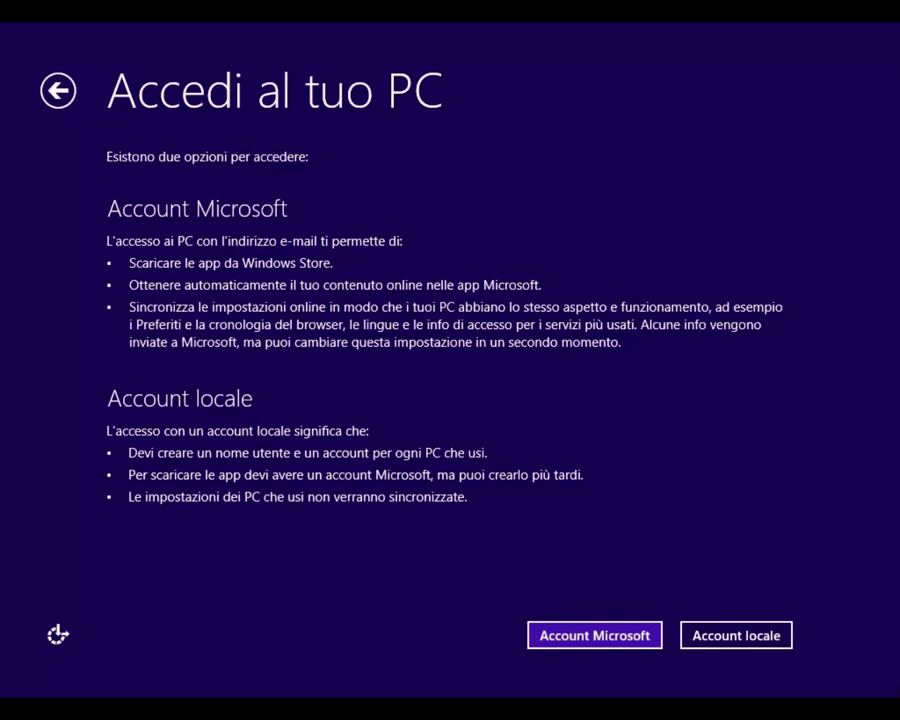
pyautogui.click(731, 634)
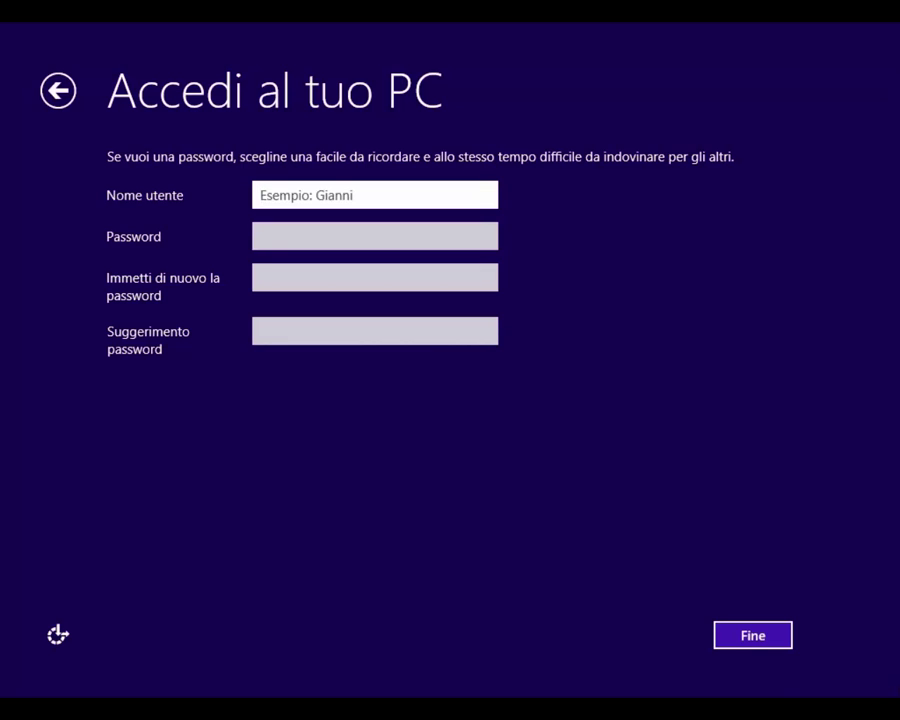
pyautogui.write('The')
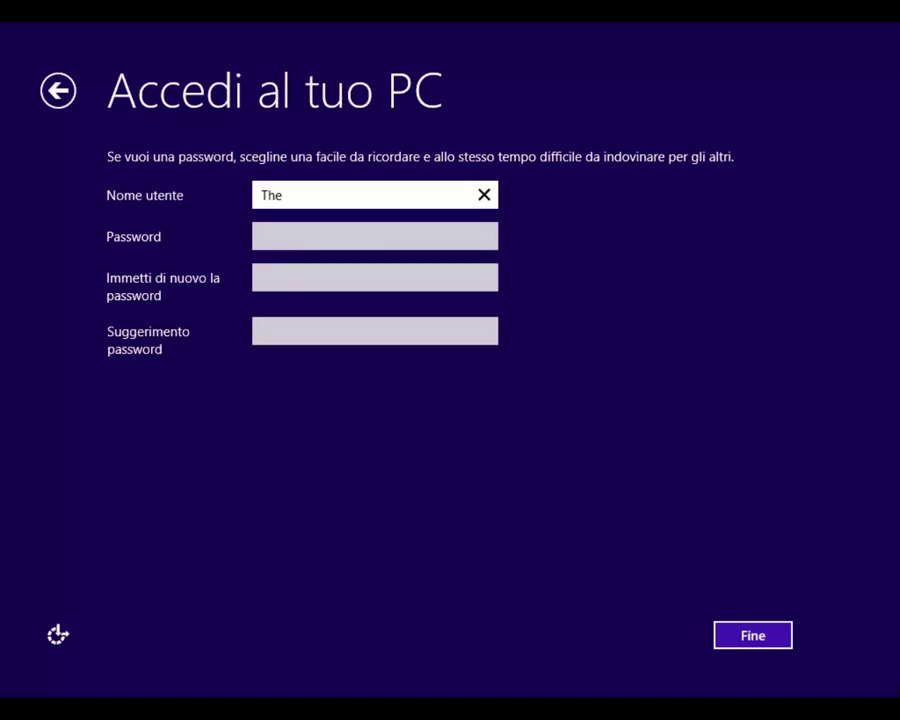
pyautogui.write('Goodly')
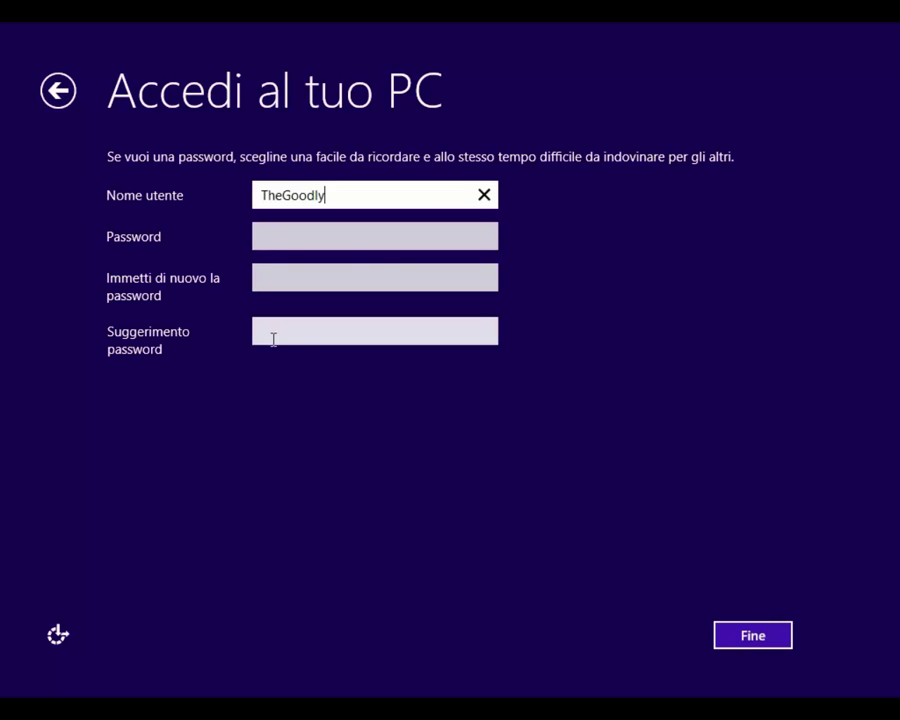
pyautogui.click(745, 642)
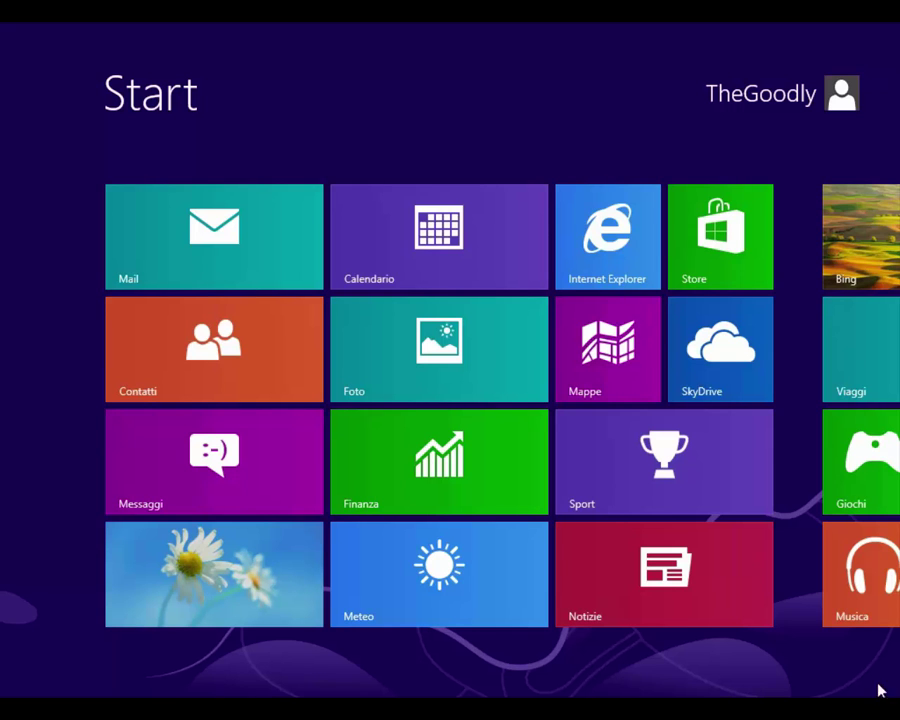
pyautogui.moveTo(231, 692); pyautogui.dragTo(583, 693)
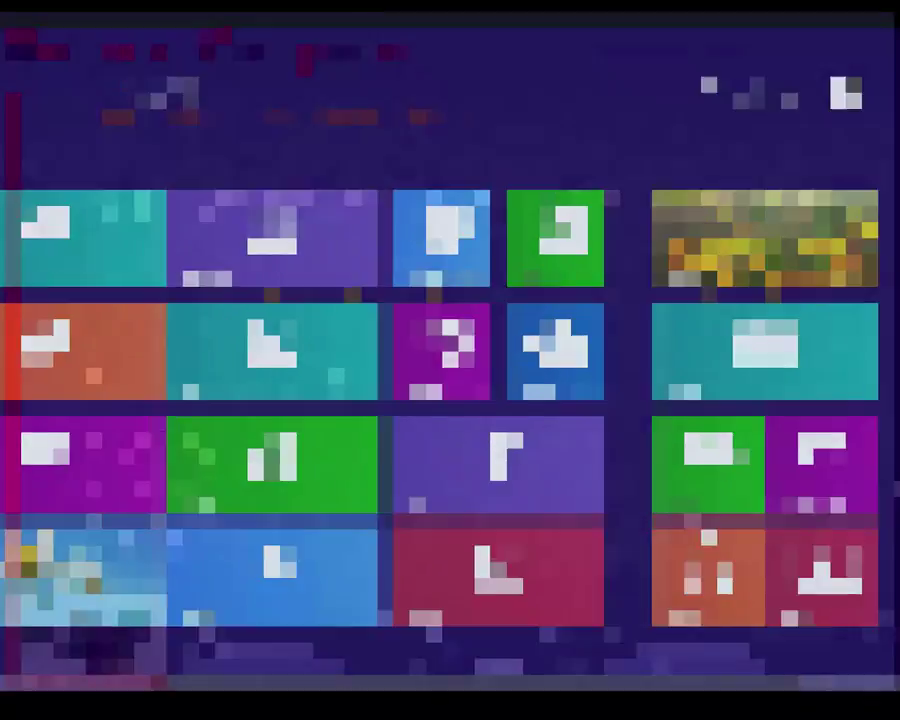